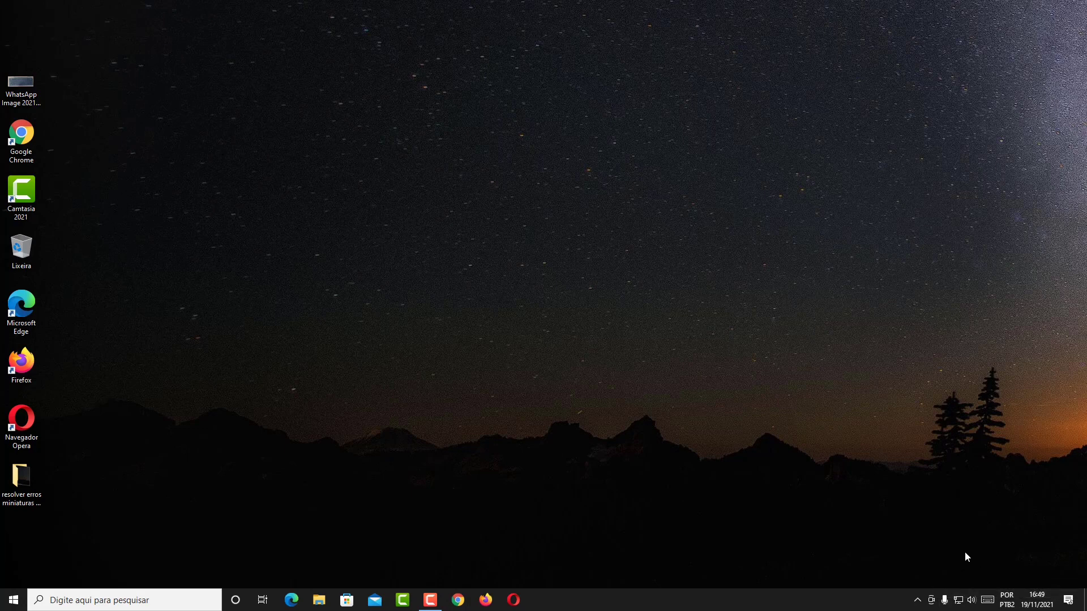
Step: Check that the network icon in the notification area responds by viewing its connection flyout and shortcut options, then dismiss them
left_click(958, 600)
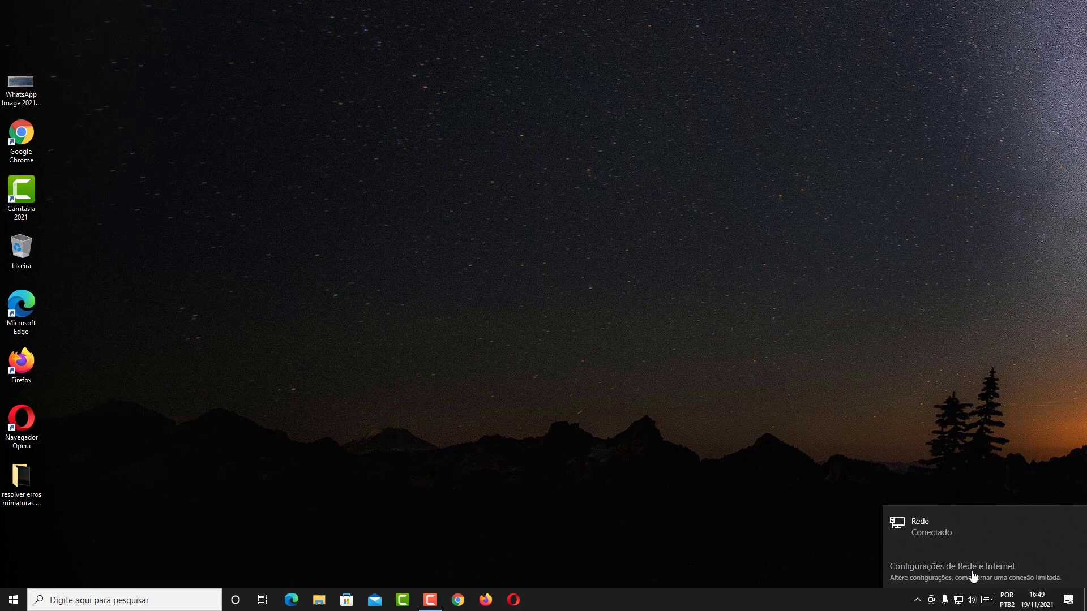
right_click(960, 601)
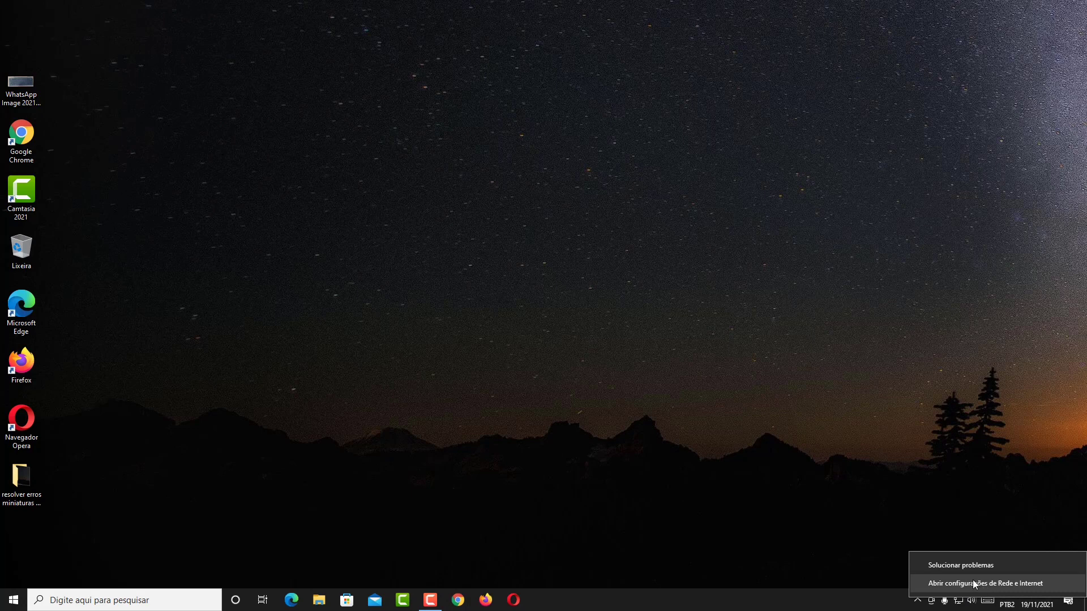
left_click(948, 545)
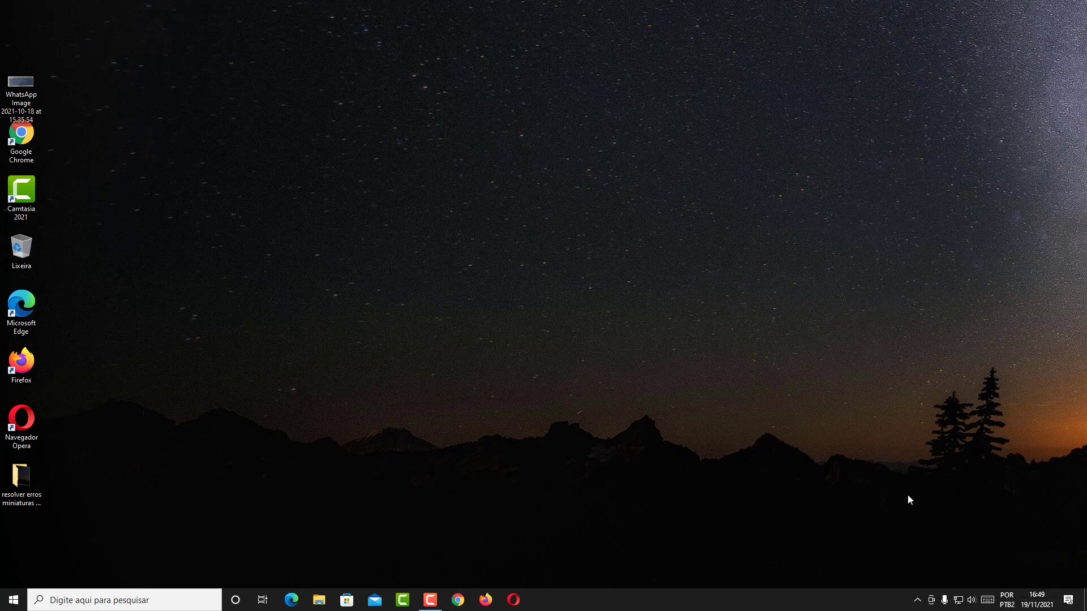
Step: Check the speaker icon in the notification area by viewing its volume control and shortcut options, then dismiss them
left_click(972, 603)
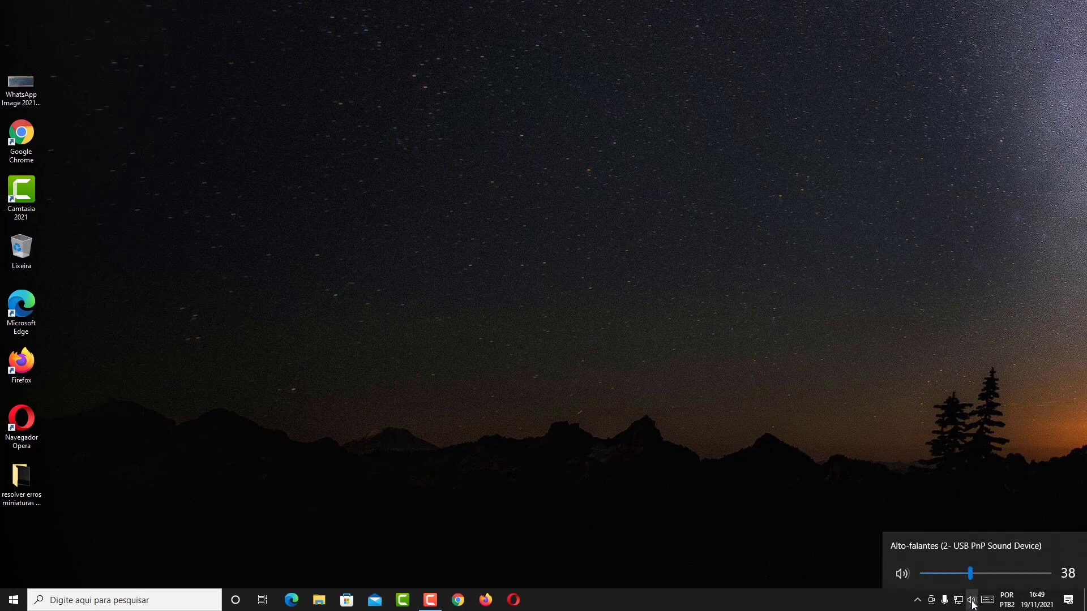
left_click(971, 481)
right_click(972, 599)
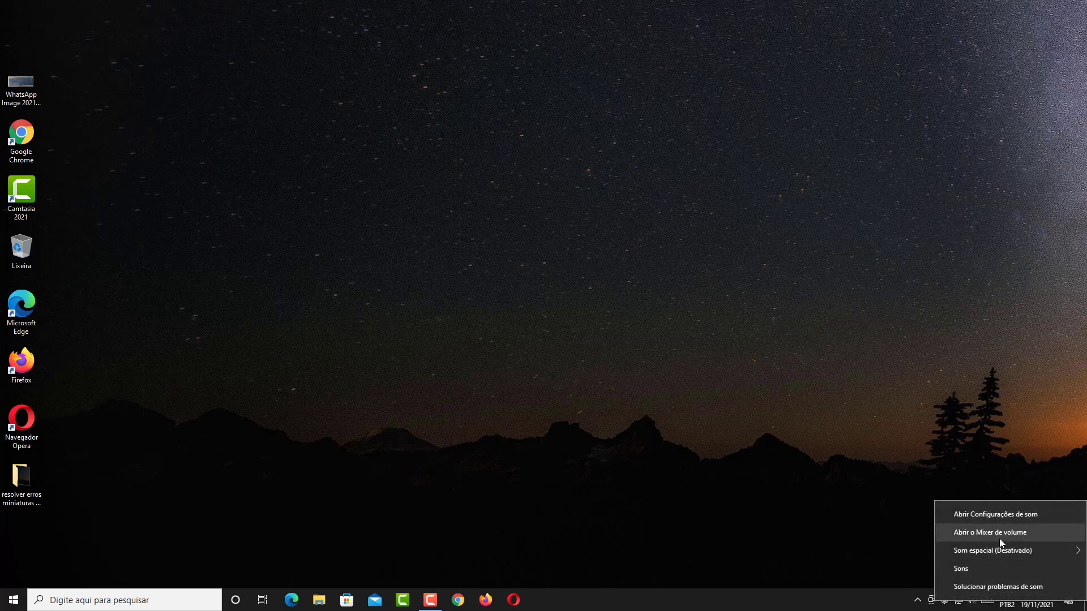
left_click(844, 516)
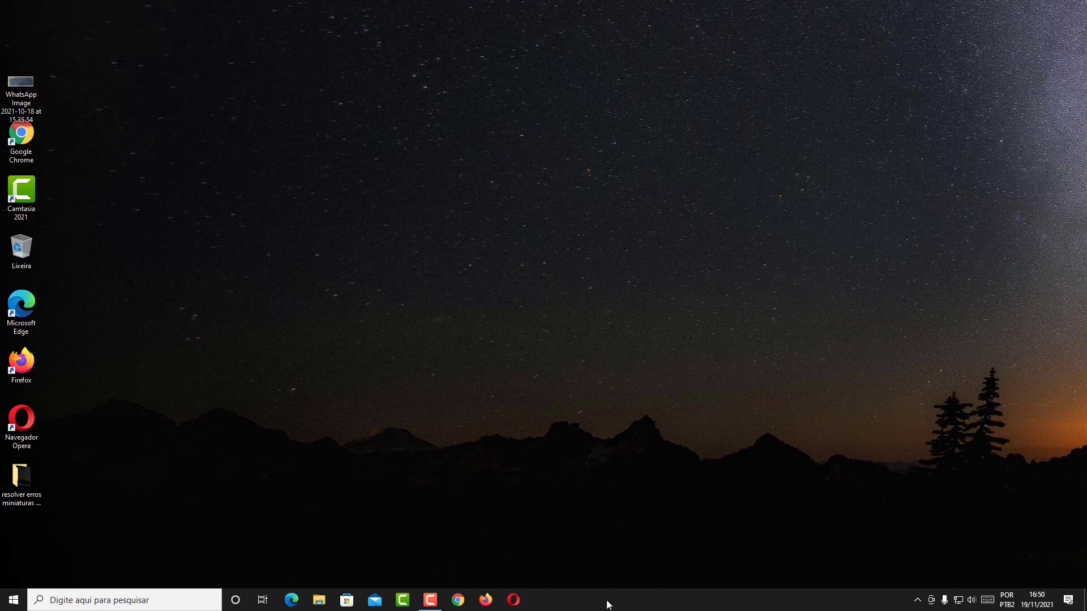
Step: Open Task Manager from the taskbar, show its full details and maximize the window
right_click(608, 604)
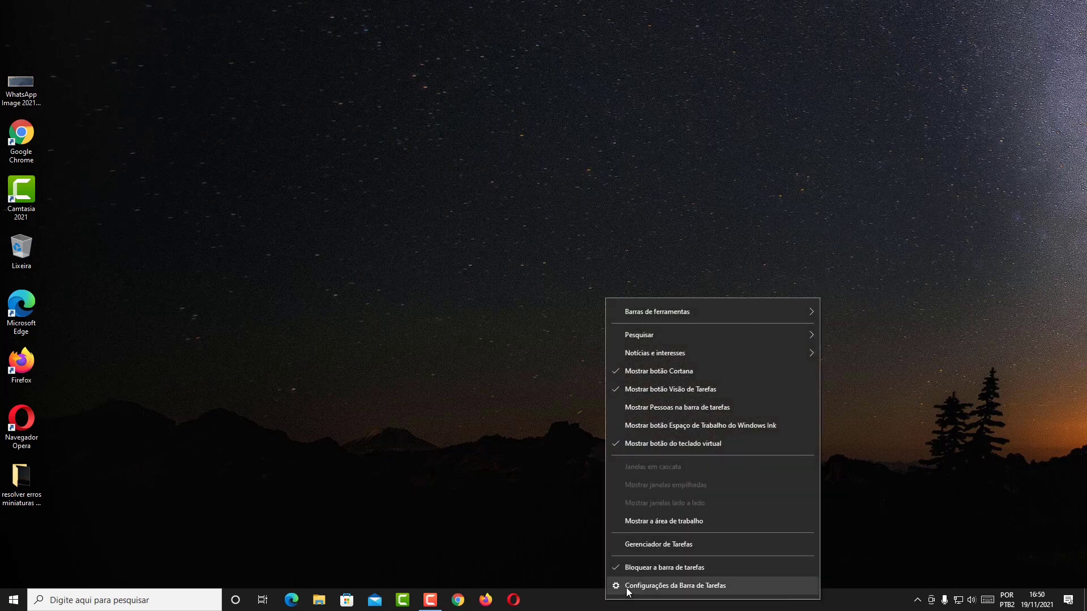
left_click(701, 545)
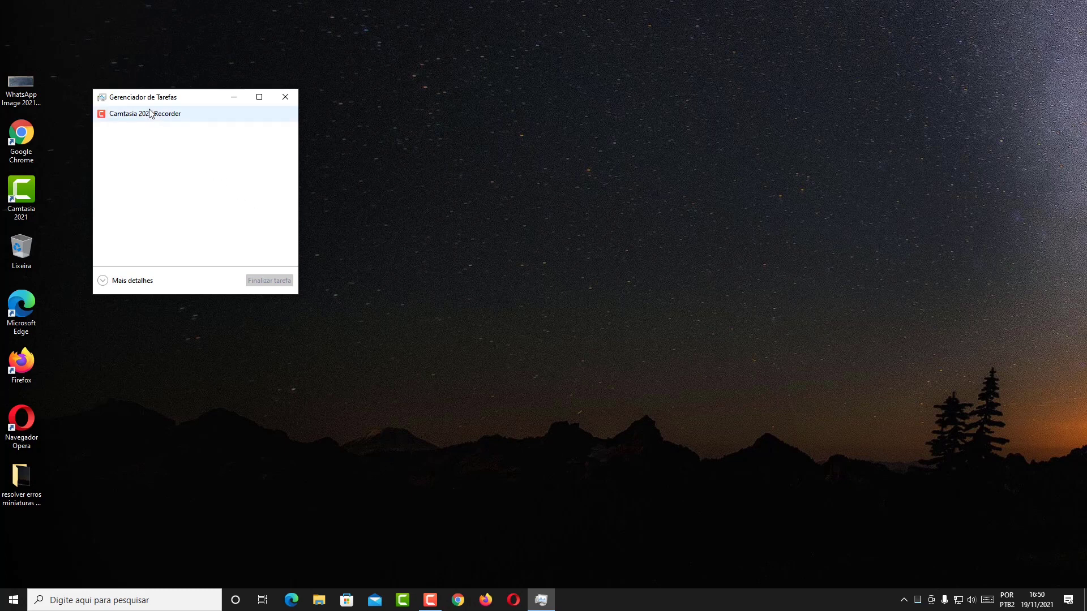
left_click(132, 281)
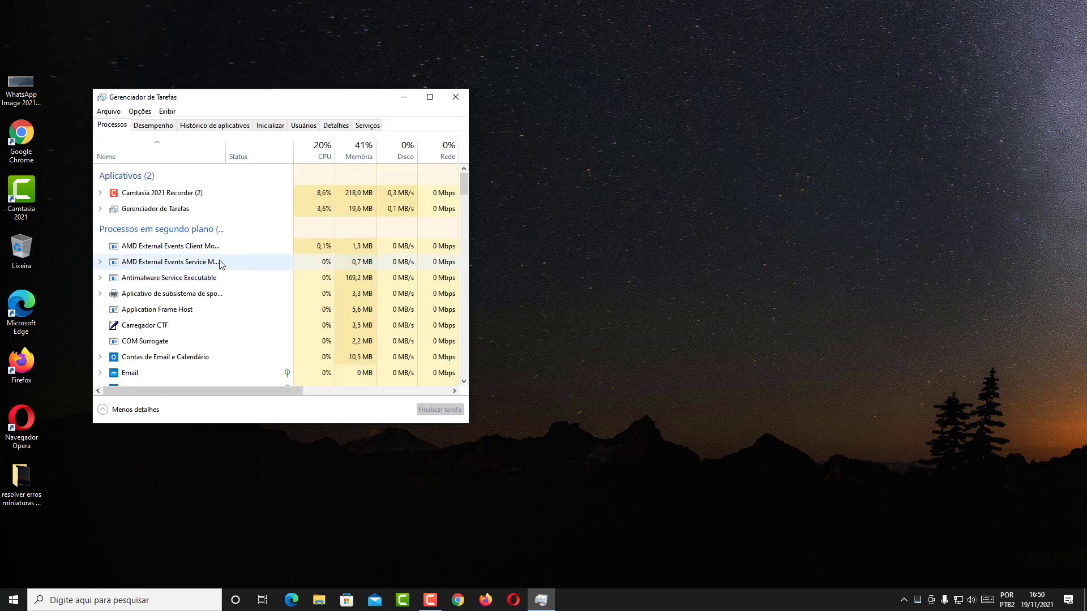
left_click(430, 97)
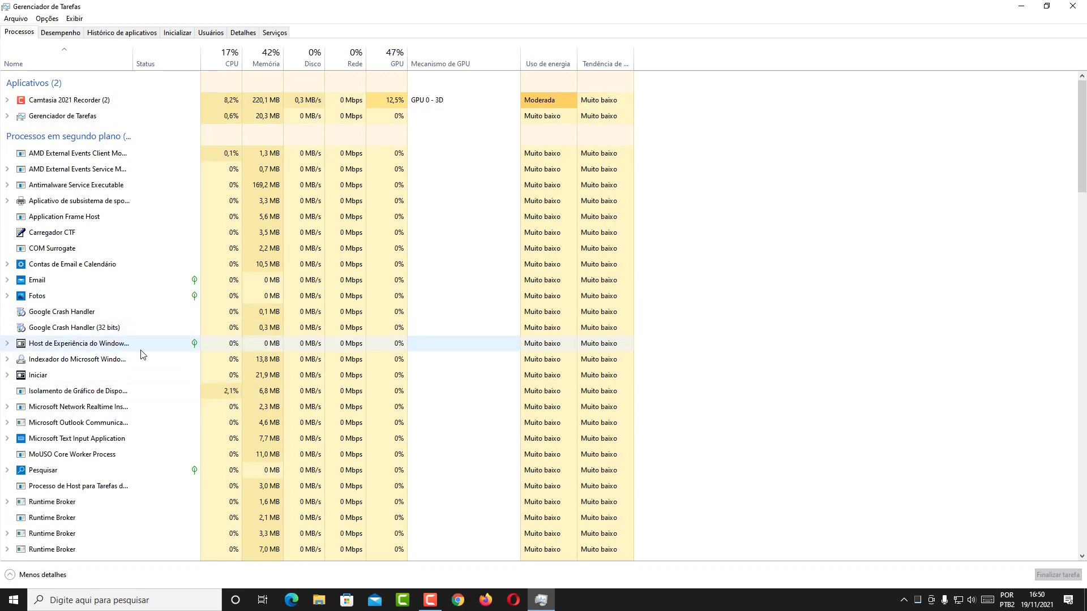
Step: Restart the Windows Explorer process listed near the end of the Windows processes
scroll(151, 373, "down", 1)
scroll(152, 375, "down", 4)
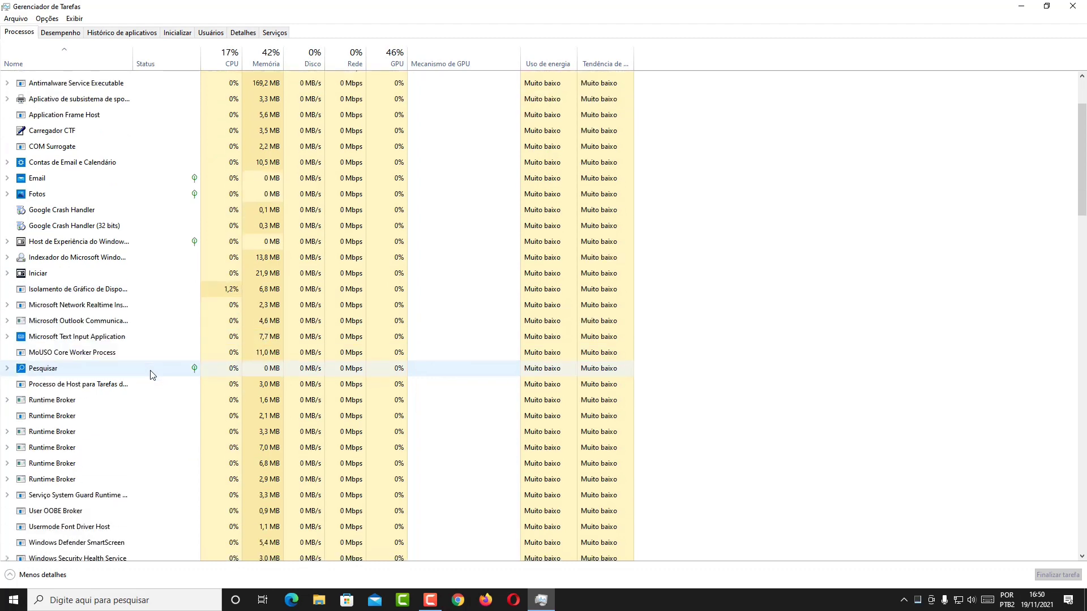
scroll(152, 374, "down", 1)
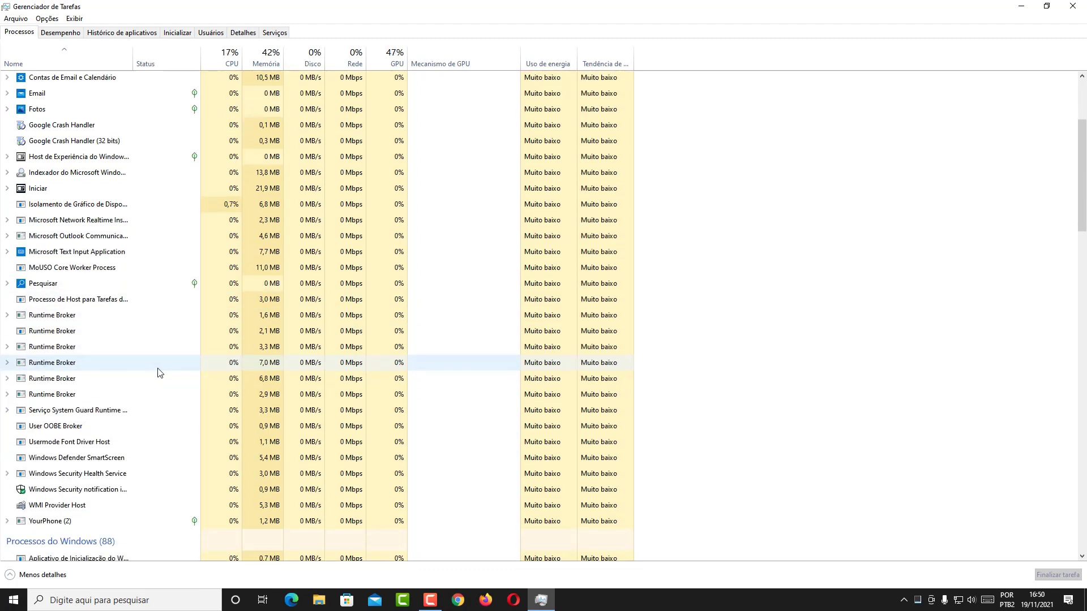
scroll(158, 368, "up", 6)
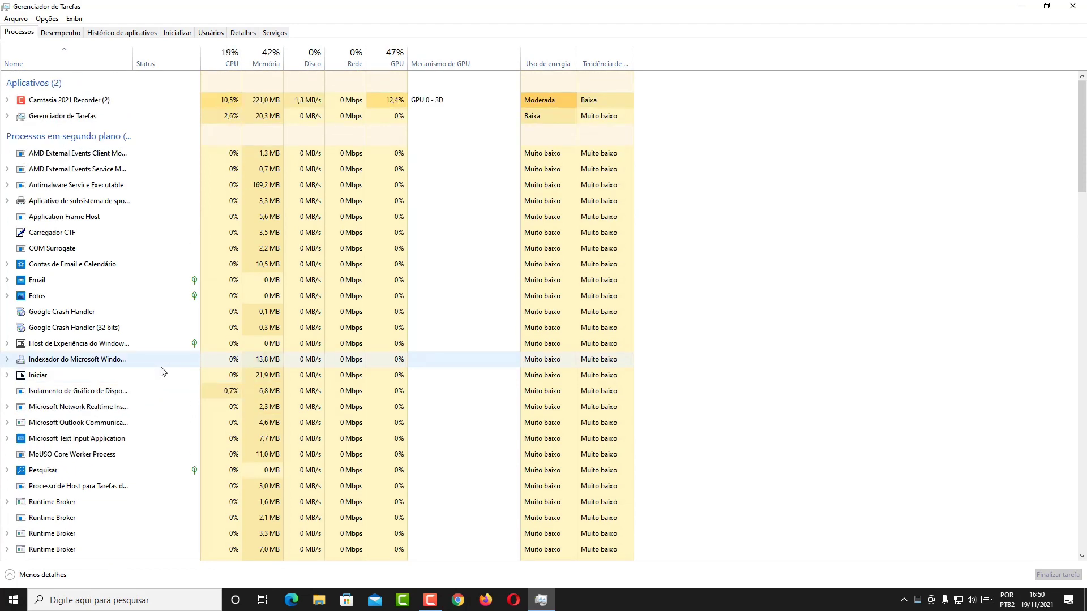
scroll(163, 371, "down", 5)
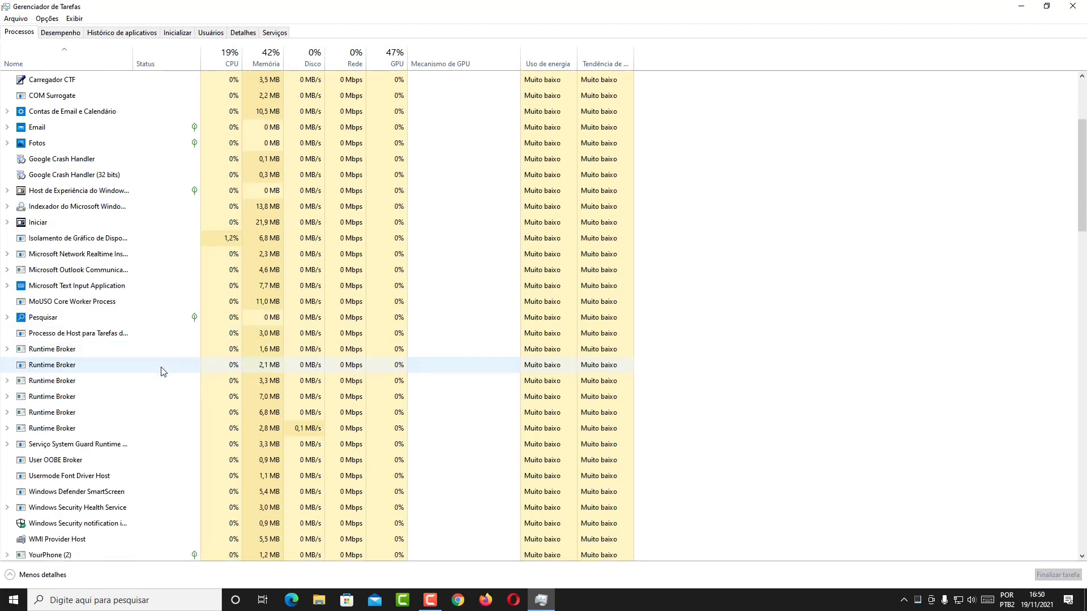
scroll(163, 371, "down", 5)
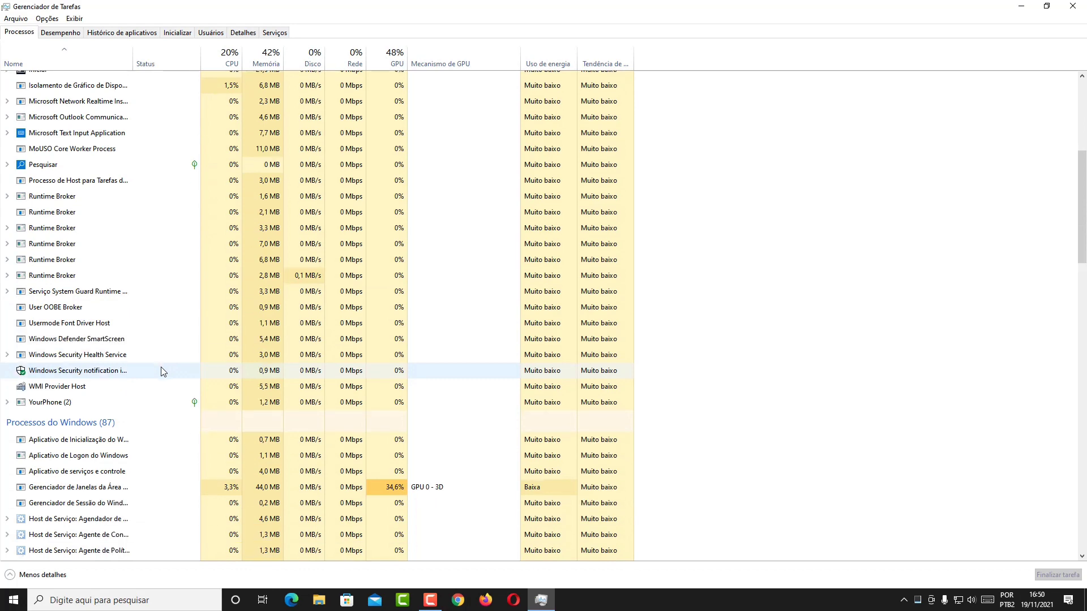
scroll(164, 371, "down", 4)
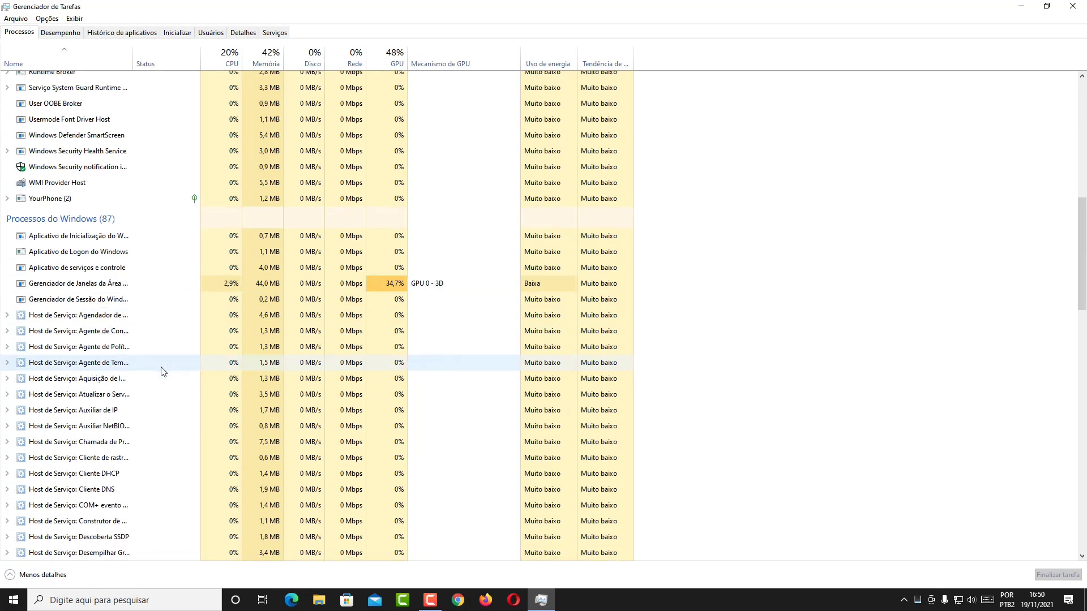
scroll(164, 371, "down", 8)
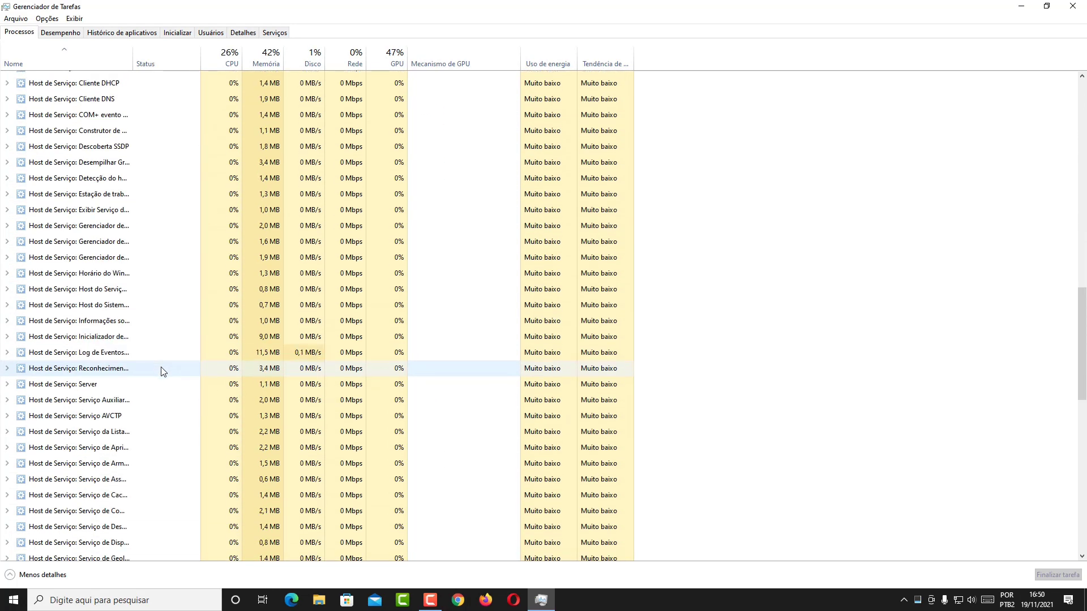
scroll(164, 371, "down", 8)
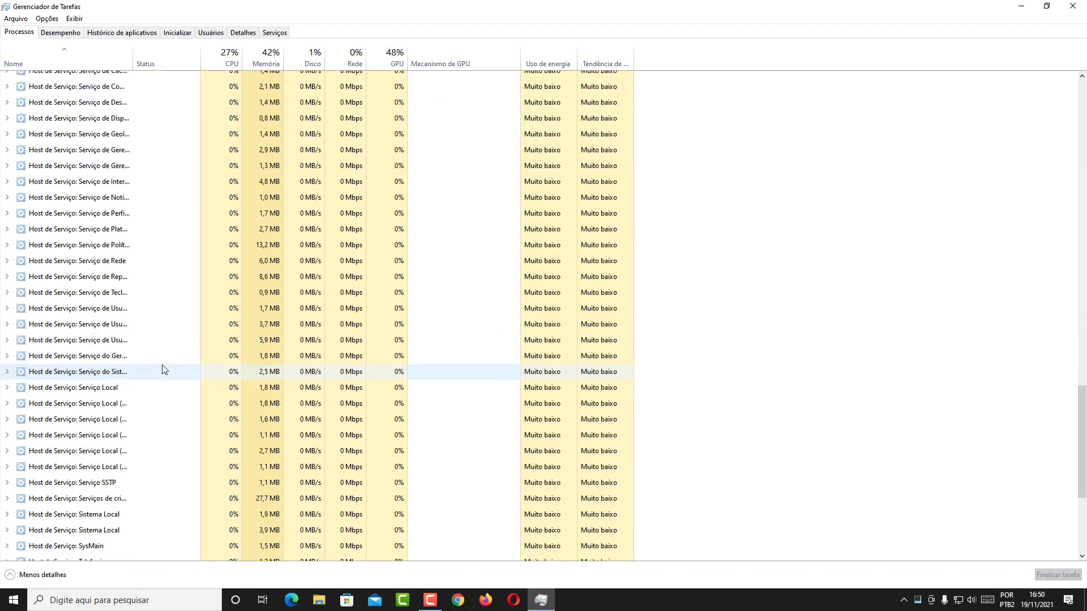
scroll(163, 371, "down", 5)
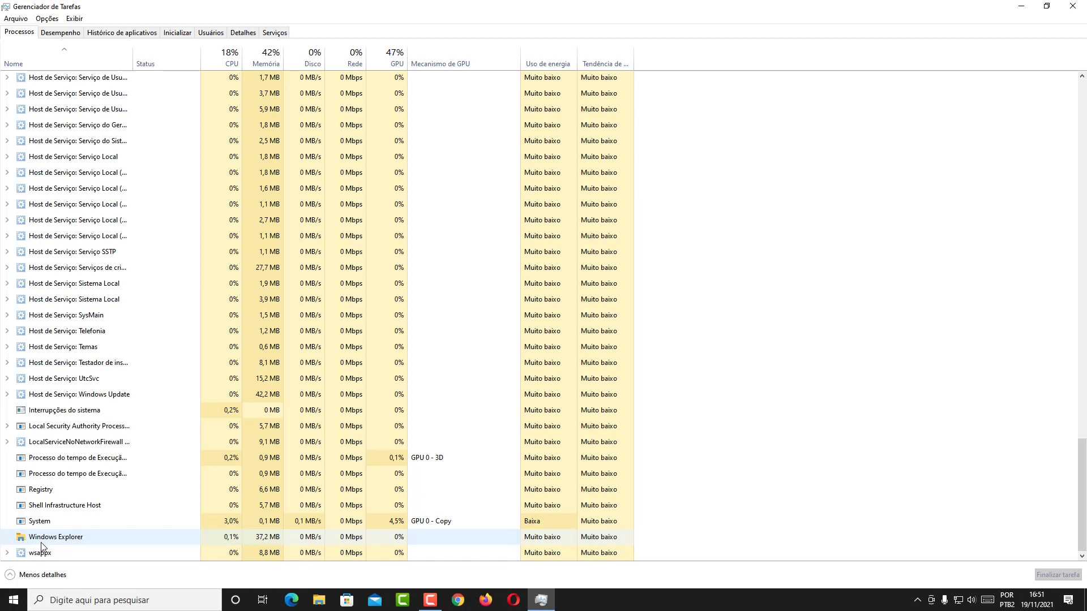
right_click(105, 537)
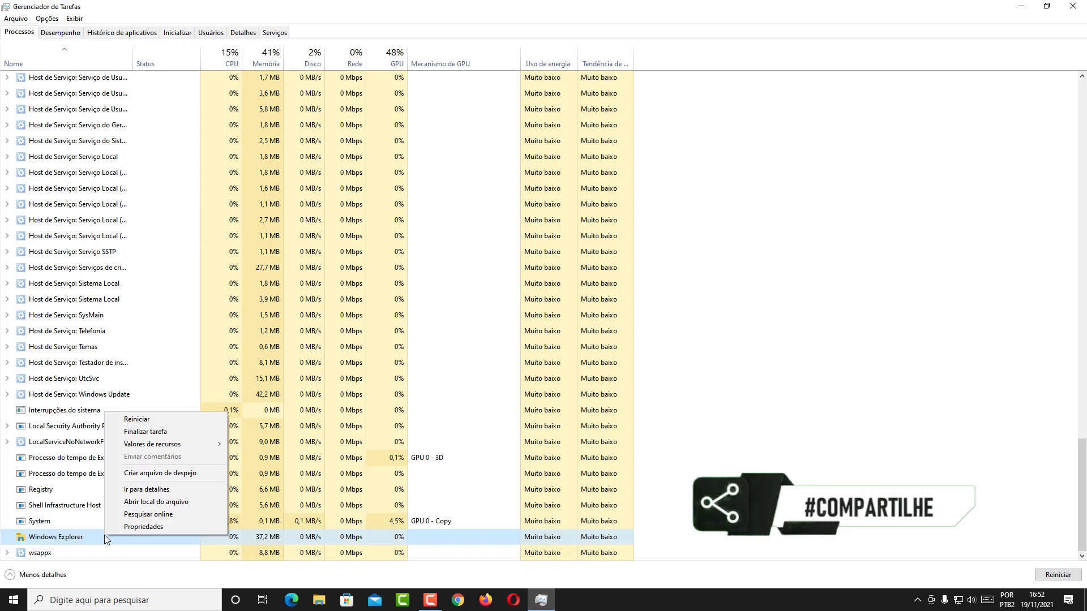
left_click(159, 424)
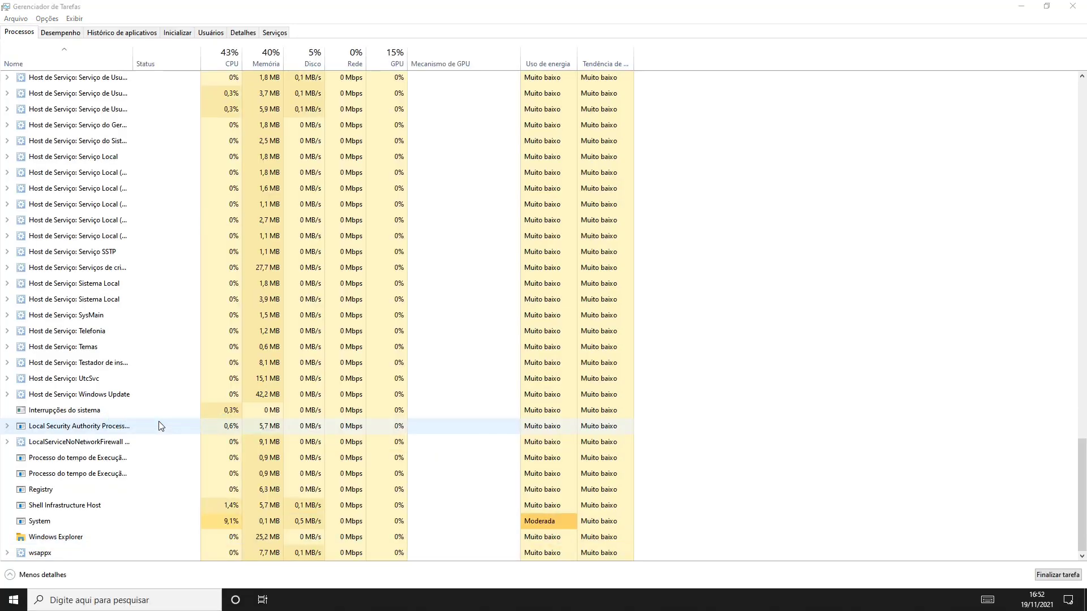
Step: Restart the Windows Explorer process a second time and close Task Manager
scroll(159, 425, "up", 1)
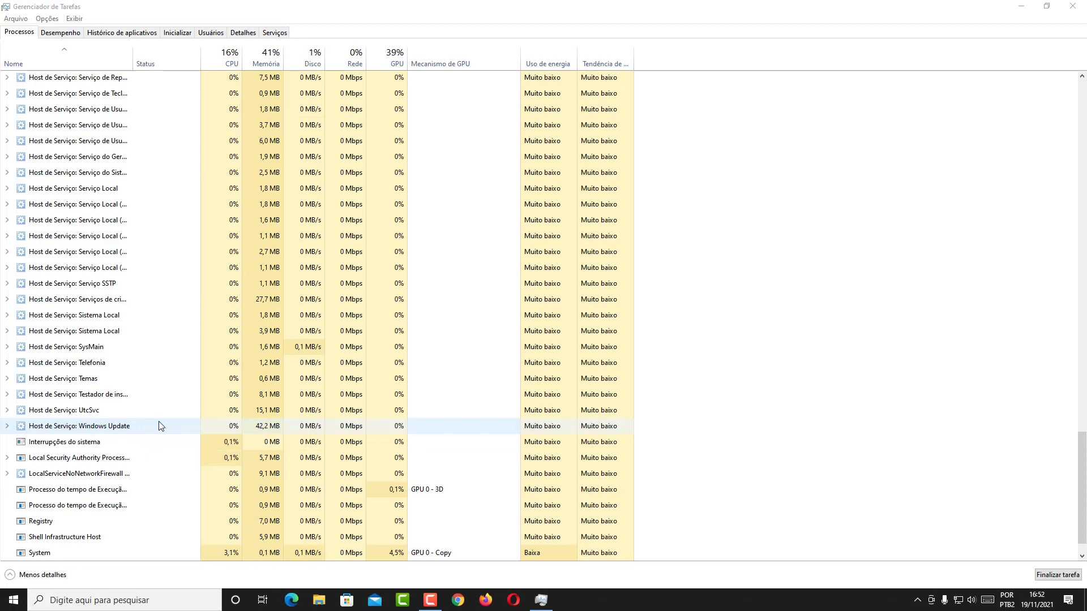
scroll(199, 437, "down", 1)
left_click(131, 522)
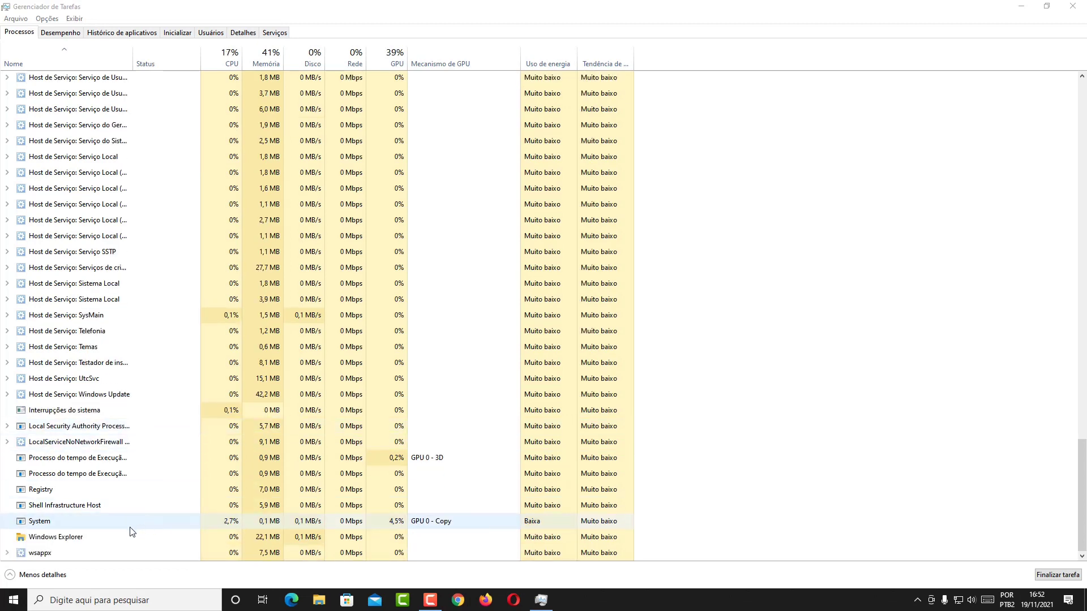
right_click(100, 538)
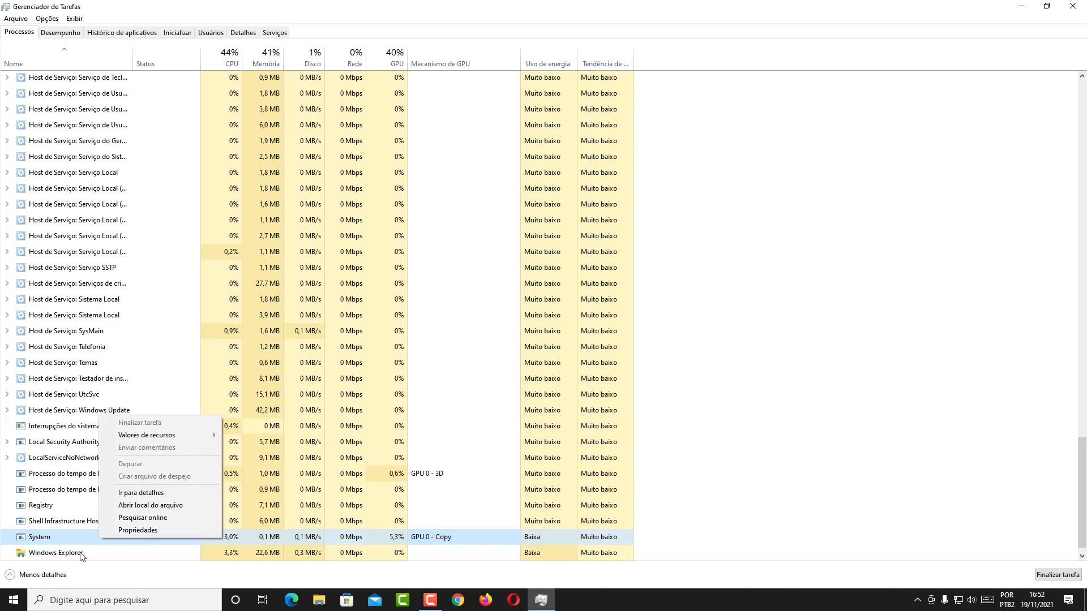
left_click(80, 554)
right_click(81, 553)
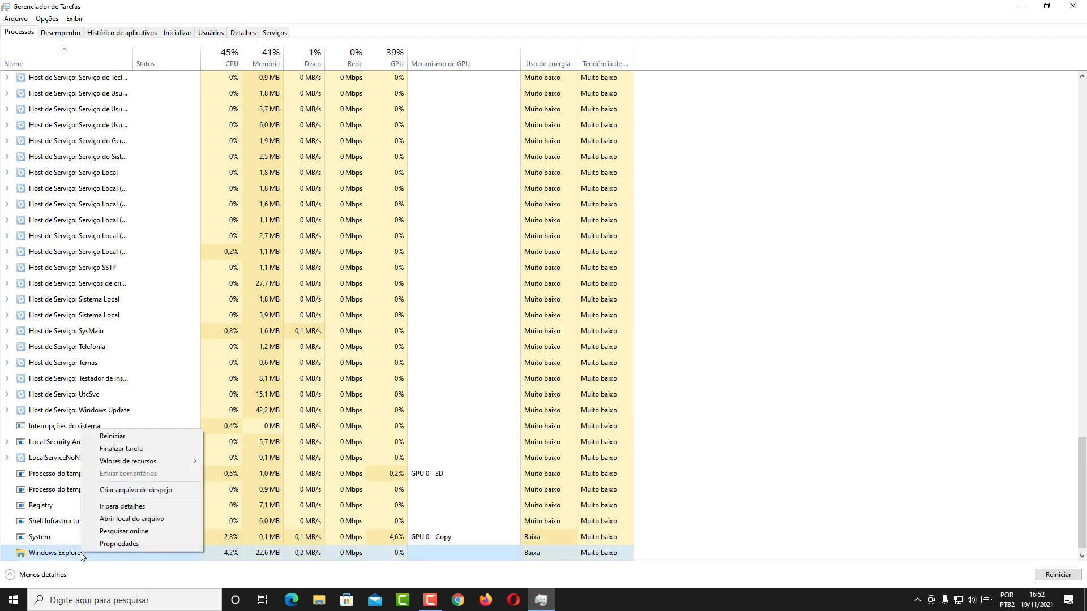
left_click(113, 436)
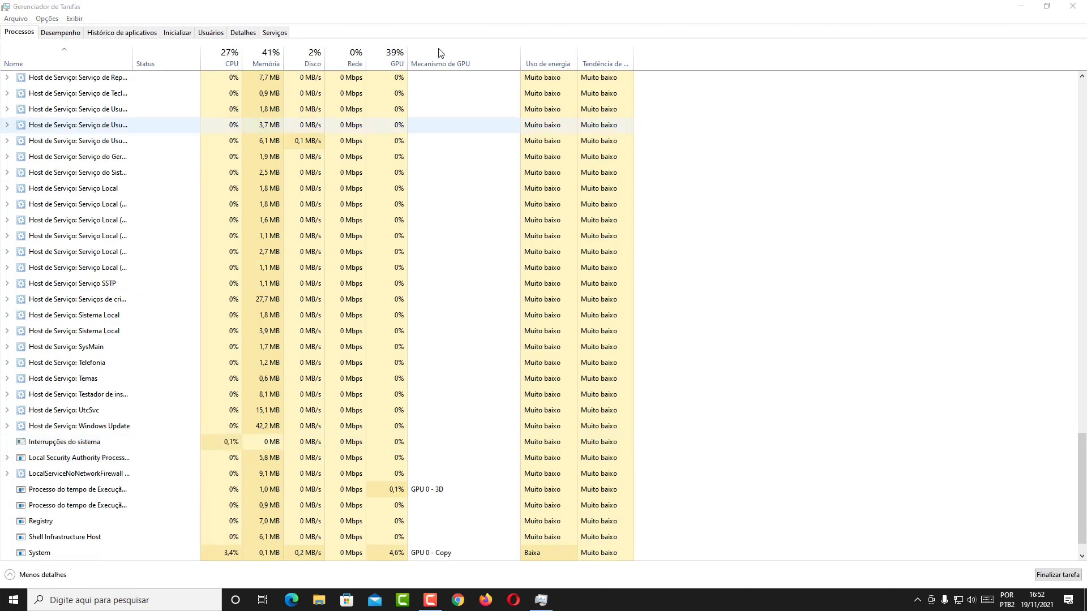
left_click(1074, 8)
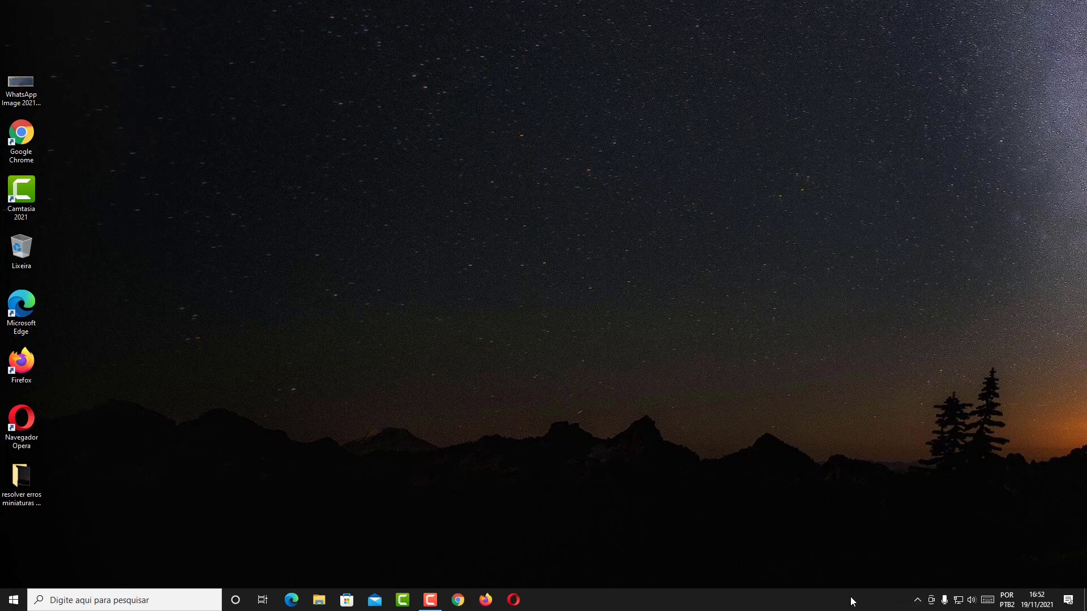
Step: Test the network and speaker icons in the notification area again and dismiss their flyouts
left_click(958, 604)
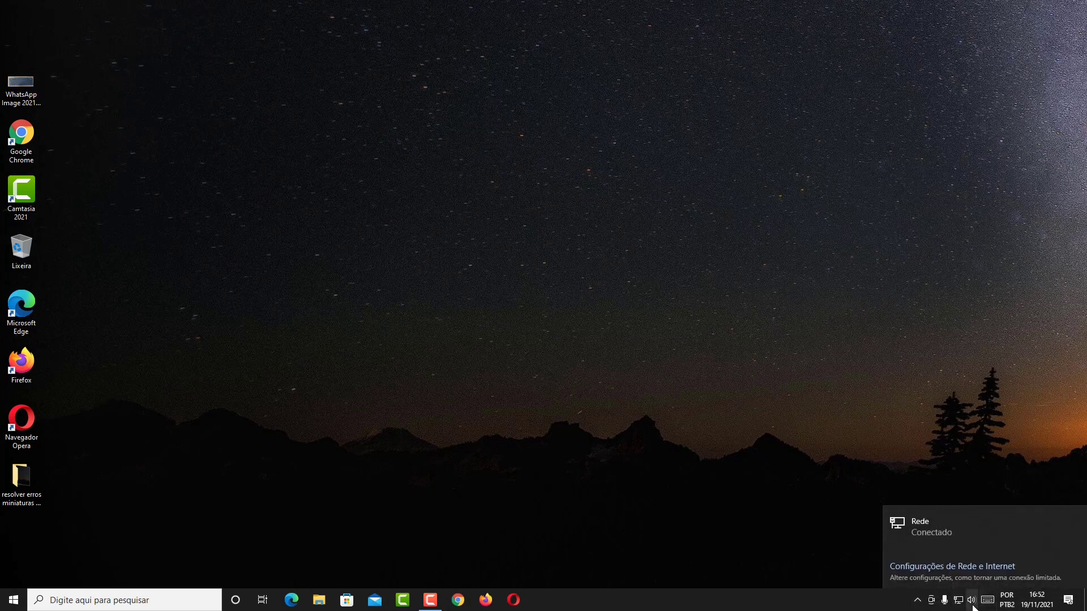
left_click(972, 601)
left_click(872, 382)
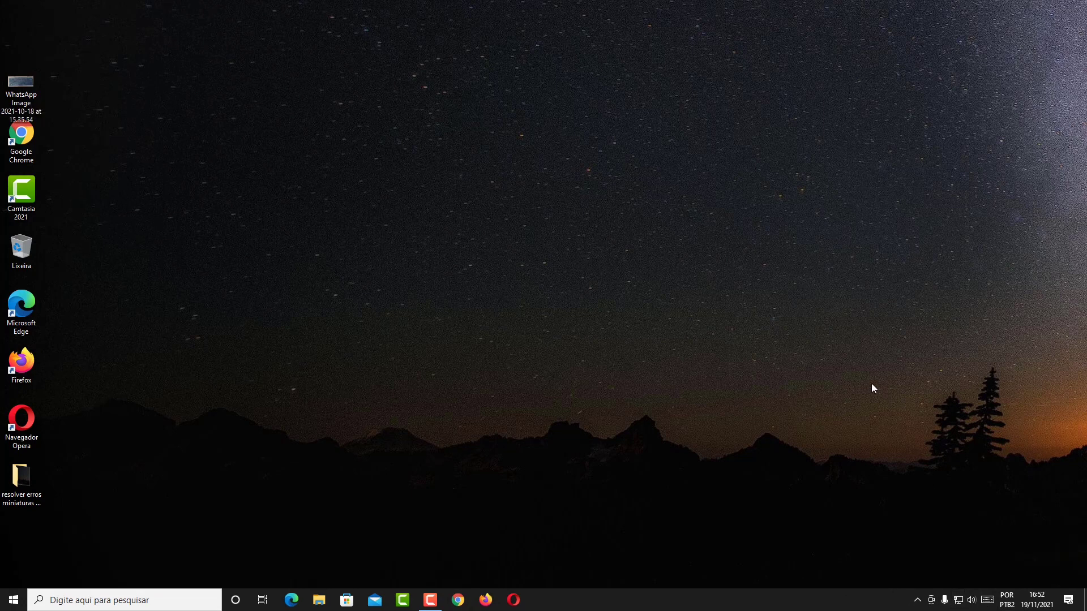